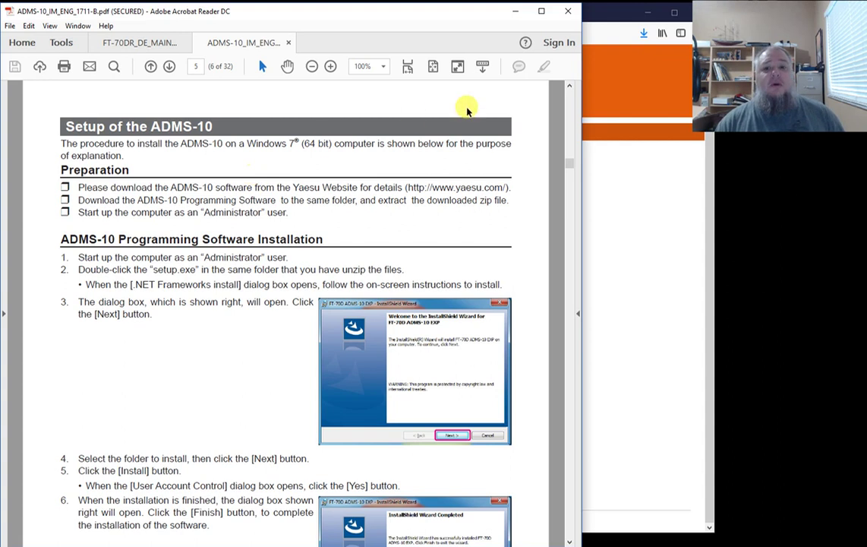
# Step: Bring the Yaesu FT-70DR Files page with the ADMS-10 software download to the front
pyautogui.click(616, 217)
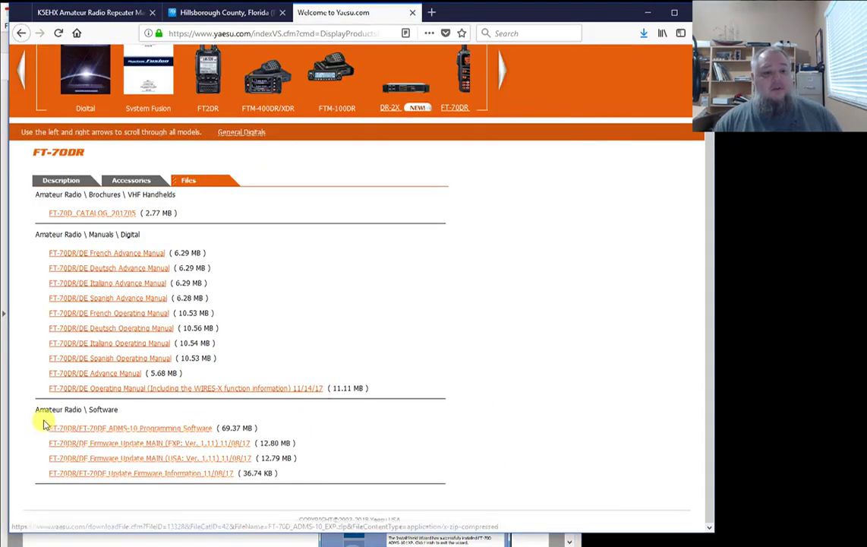
pyautogui.moveTo(39, 428)
pyautogui.mouseDown()
pyautogui.moveTo(110, 441)
pyautogui.moveTo(222, 430)
pyautogui.mouseUp()
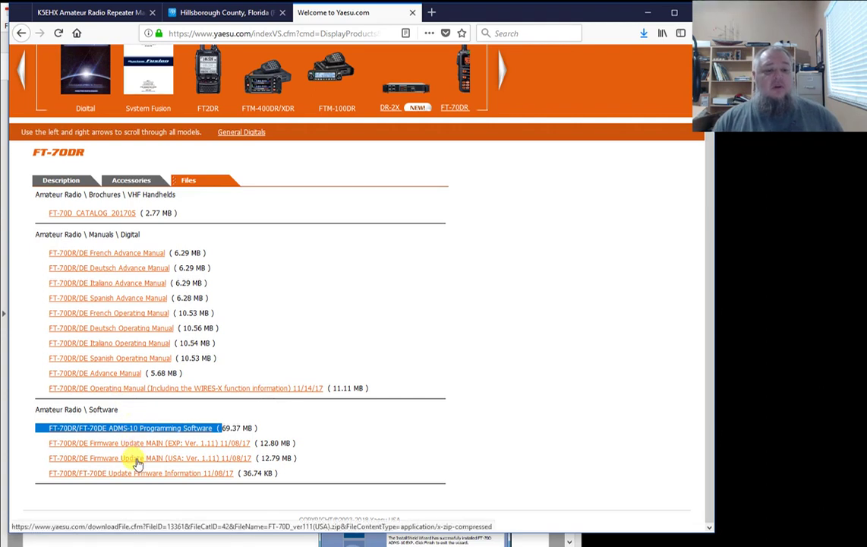
pyautogui.click(82, 529)
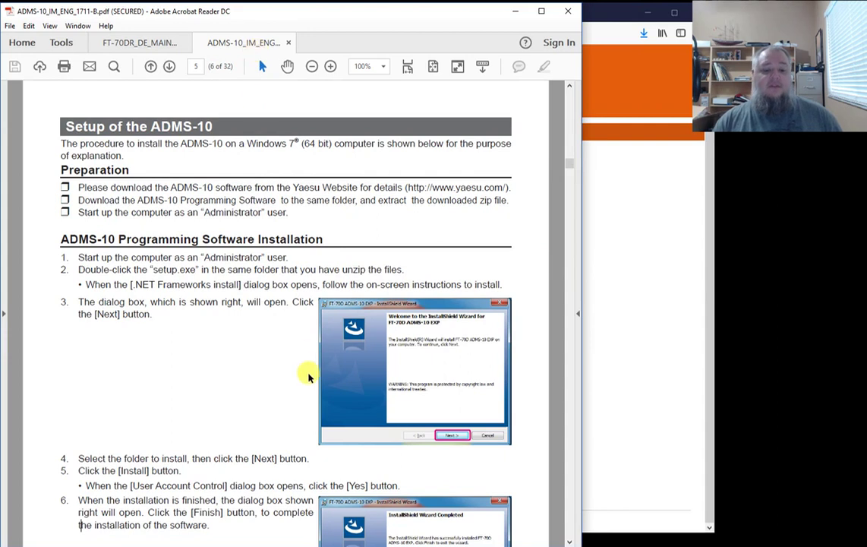
# Step: Switch to the FT-70D_ADMS-10_EXP folder, select the manual PDF, and return to the manual
pyautogui.click(228, 544)
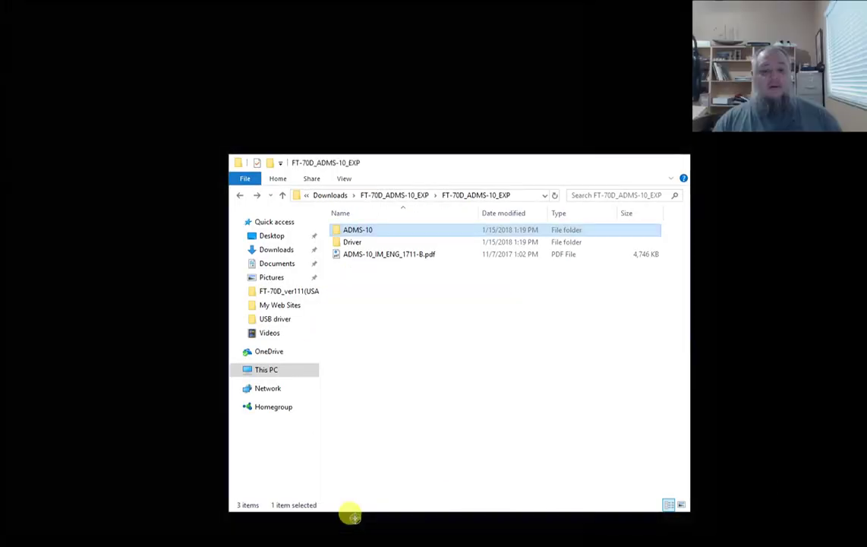
pyautogui.click(350, 512)
pyautogui.click(374, 256)
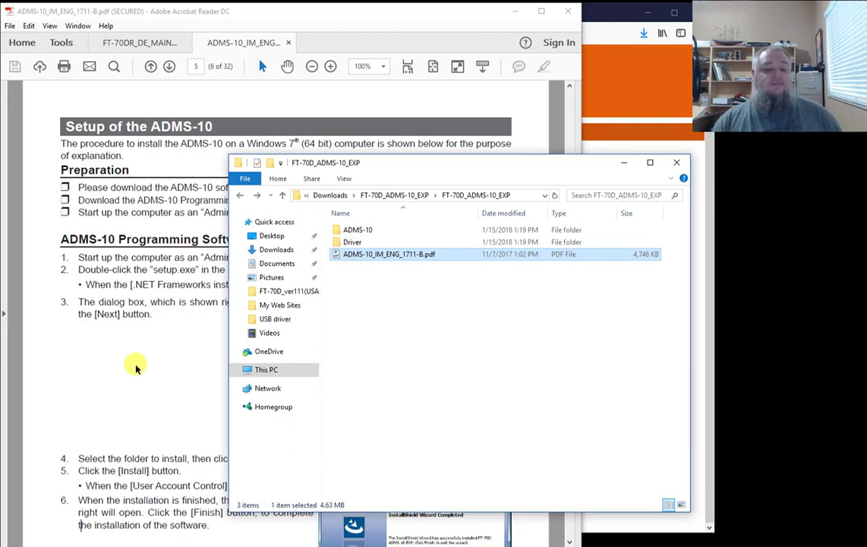
pyautogui.click(120, 323)
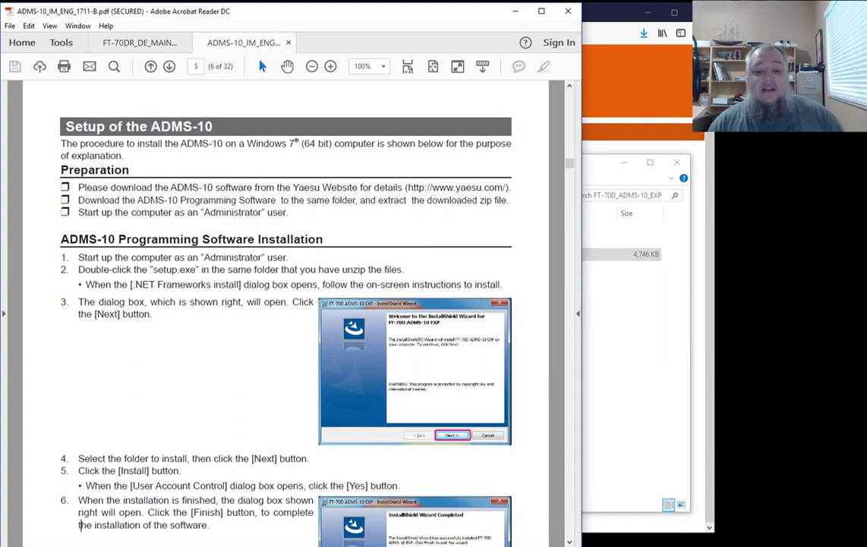
# Step: Go back to FT-70D_ADMS-10_EXP and inspect the Driver folder's FT-70D_Com.inf without installing it
pyautogui.moveTo(230, 546)
pyautogui.click(355, 518)
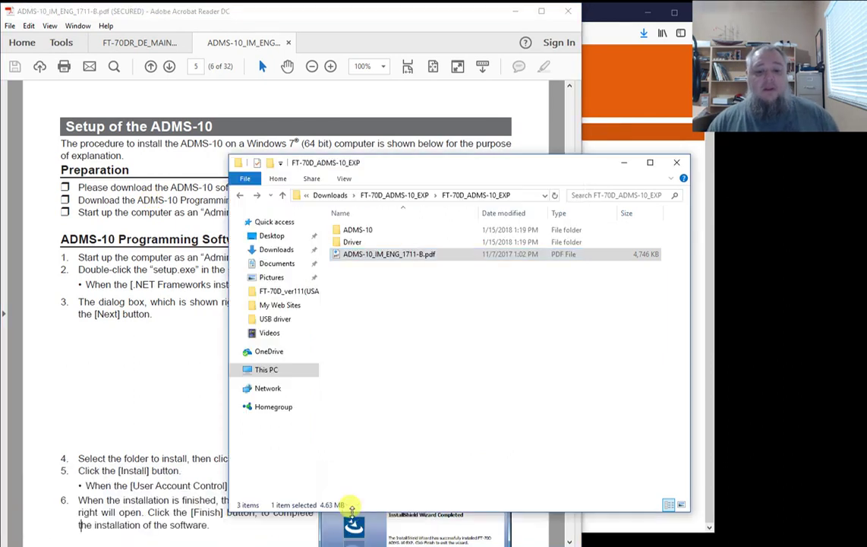
pyautogui.click(126, 376)
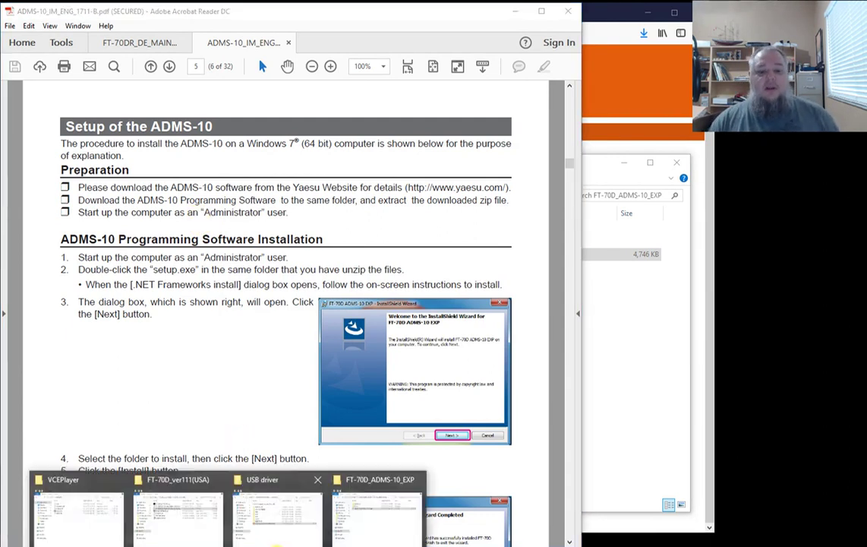
pyautogui.click(346, 497)
pyautogui.doubleClick(352, 242)
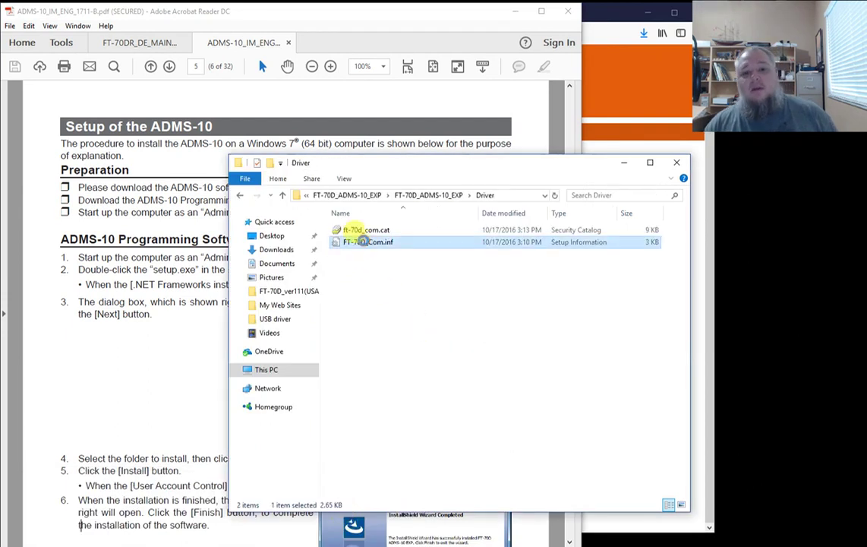
pyautogui.rightClick(364, 242)
pyautogui.click(335, 275)
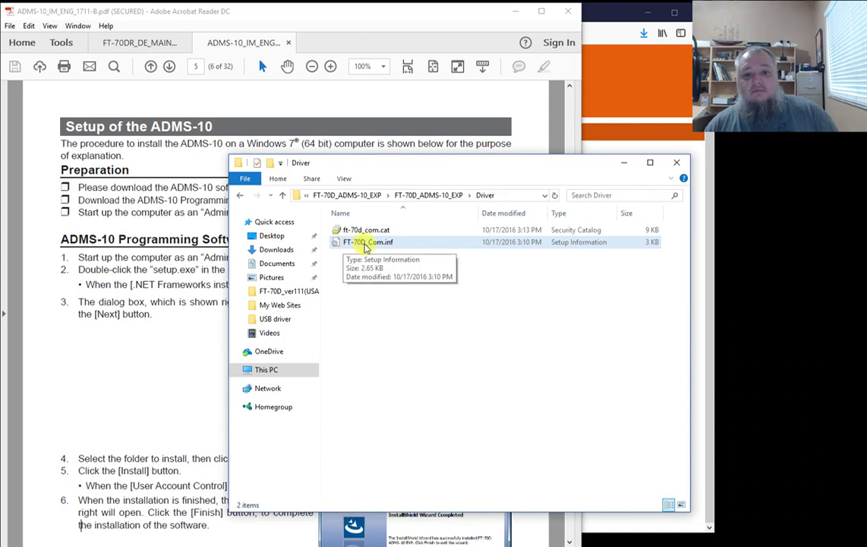
pyautogui.rightClick(367, 245)
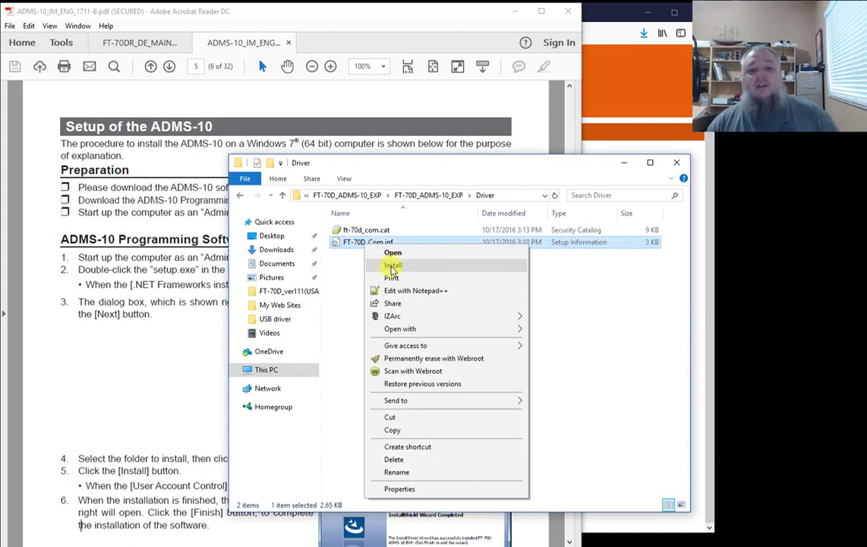
pyautogui.click(349, 282)
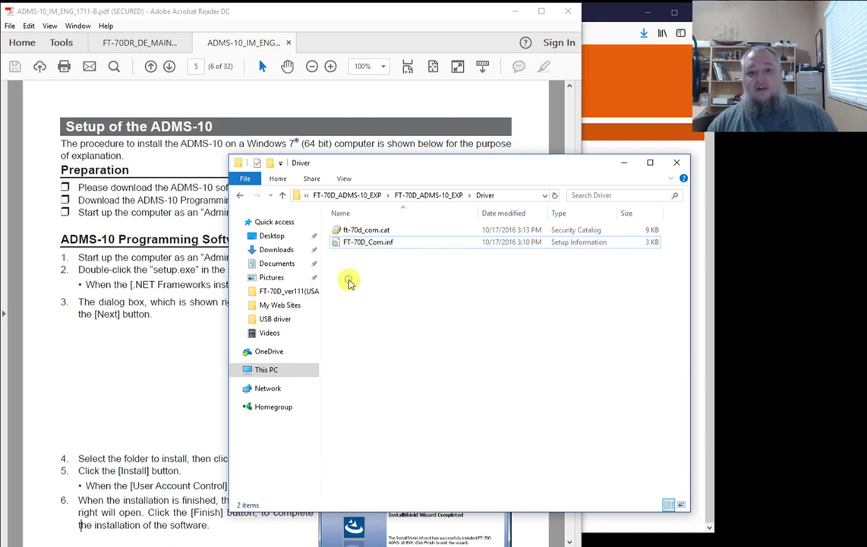
# Step: Open the ADMS-10 folder containing setup.exe, then return to the manual
pyautogui.click(239, 196)
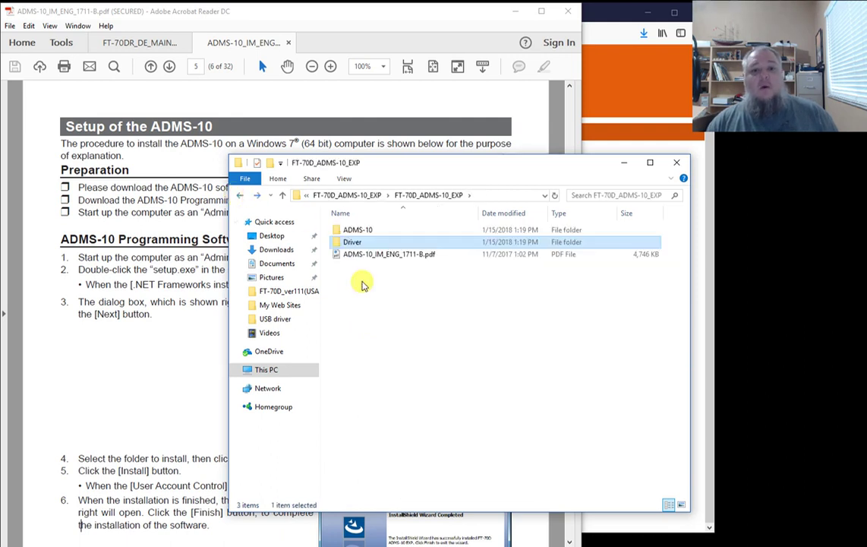
pyautogui.doubleClick(359, 230)
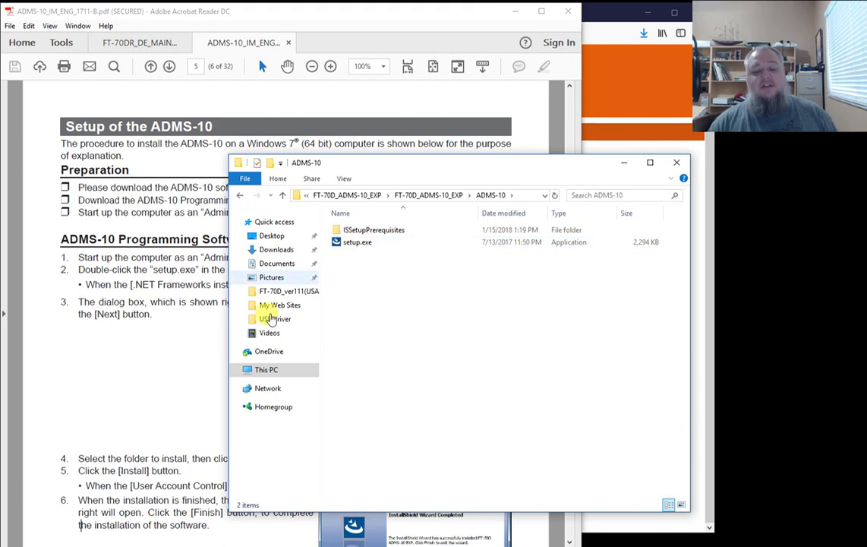
pyautogui.click(175, 323)
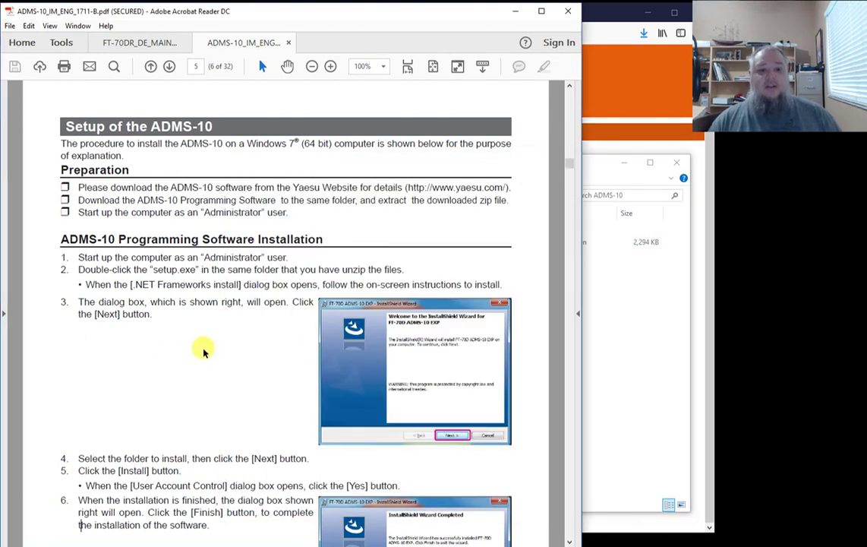
# Step: Scroll the manual to page 6, covering Execute the ADMS-10 and connecting the FT-70DR/DE
pyautogui.scroll(-1, 202, 350)
pyautogui.scroll(-6, 204, 350)
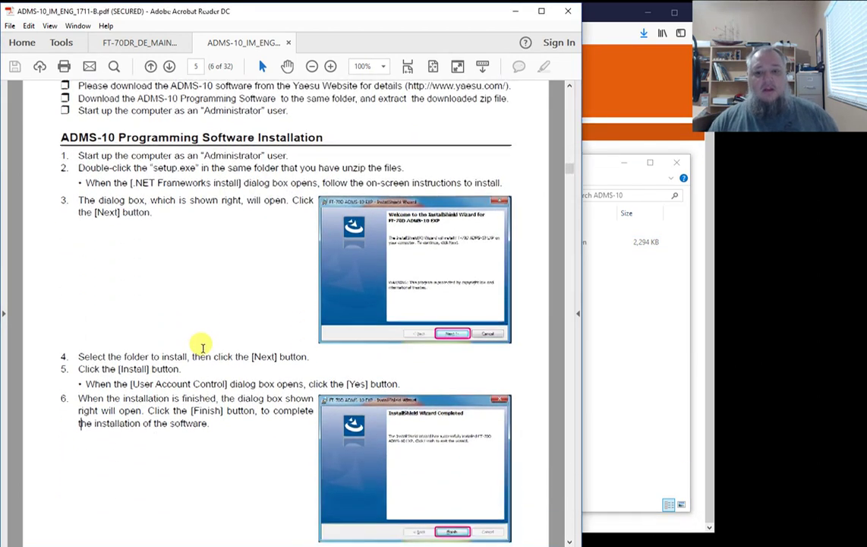
pyautogui.scroll(-5, 203, 350)
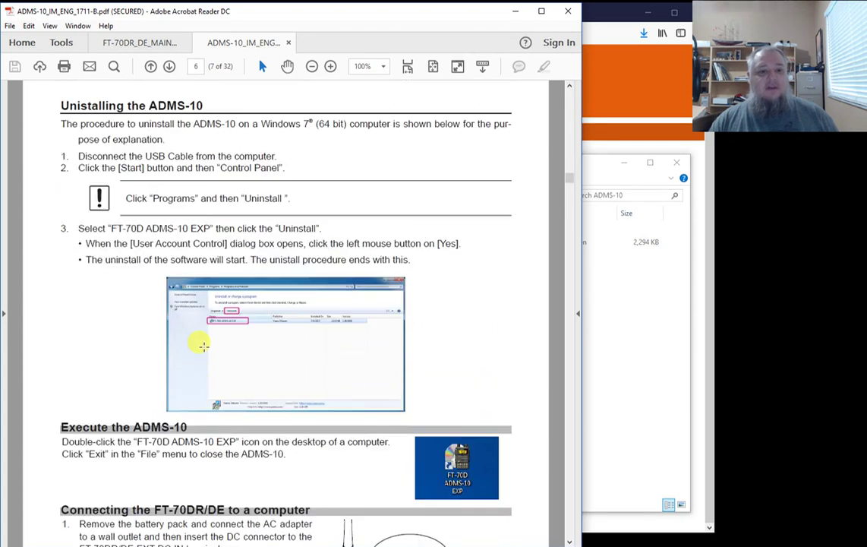
pyautogui.scroll(10, 204, 347)
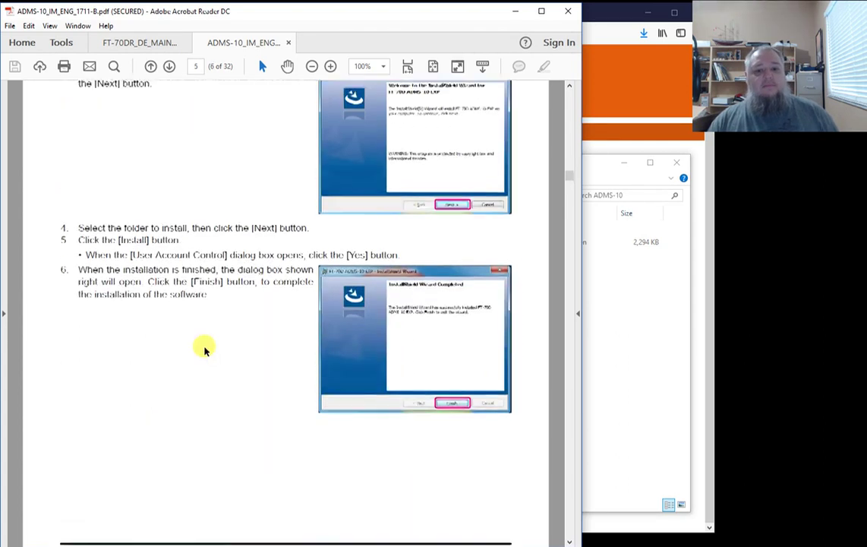
pyautogui.scroll(-12, 203, 347)
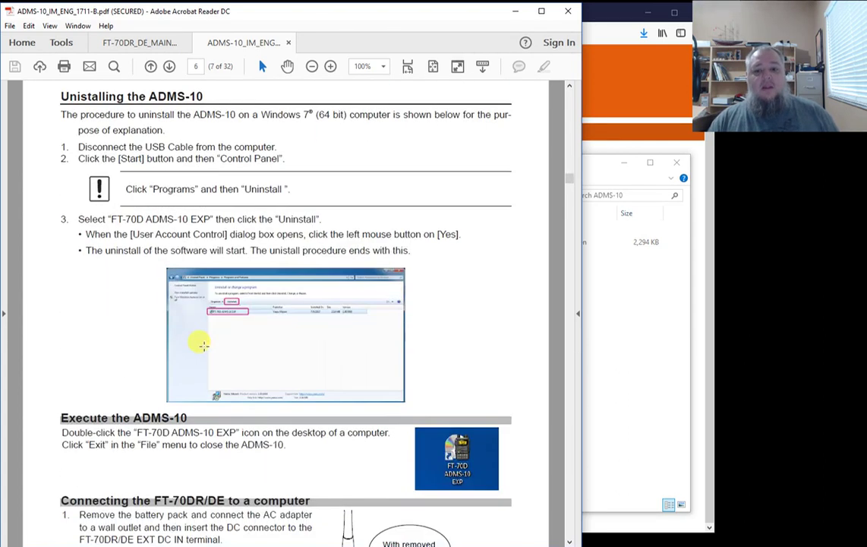
pyautogui.scroll(-10, 204, 347)
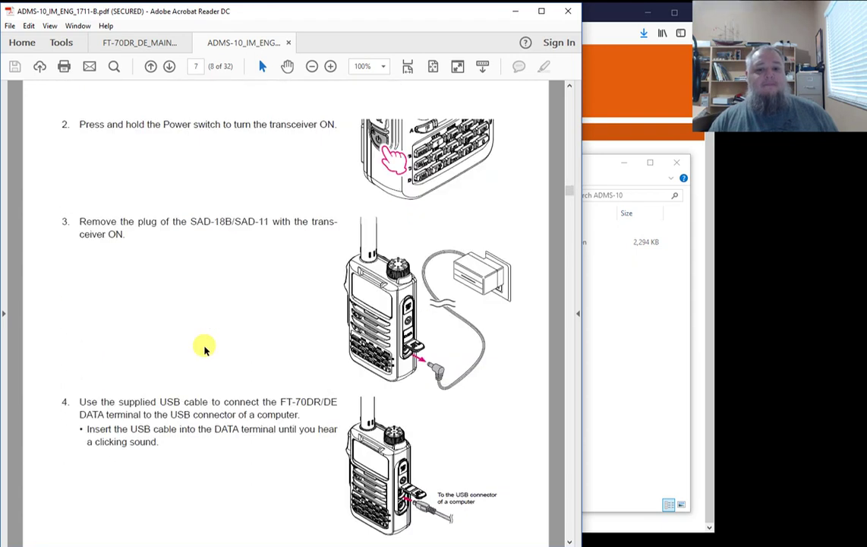
pyautogui.scroll(10, 203, 347)
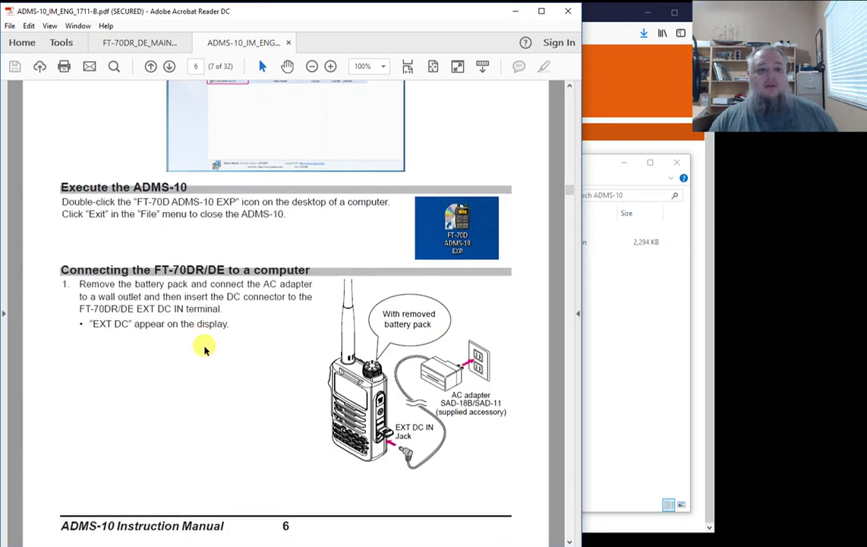
pyautogui.scroll(-10, 204, 347)
pyautogui.scroll(10, 203, 348)
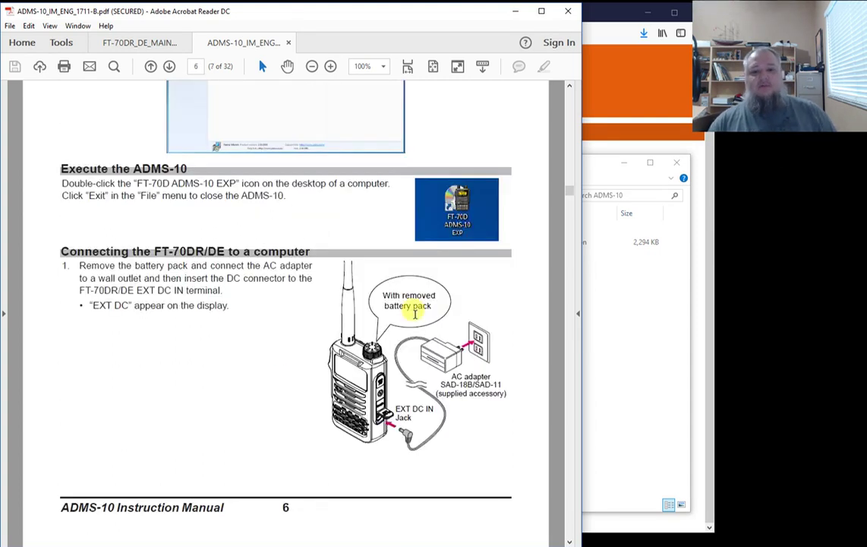
# Step: Highlight the 'With removed battery pack' callout, clear it, and scroll through the connection steps
pyautogui.moveTo(383, 295)
pyautogui.mouseDown()
pyautogui.moveTo(422, 297)
pyautogui.moveTo(435, 309)
pyautogui.mouseUp()
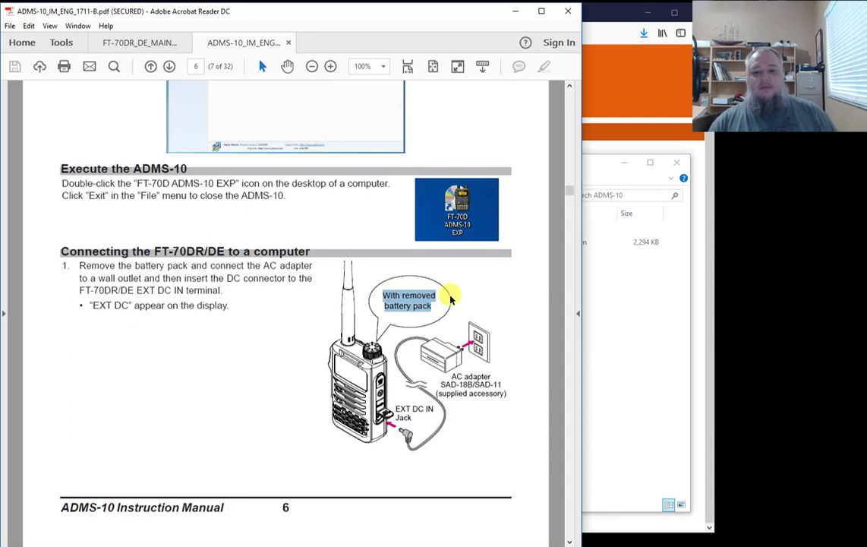
pyautogui.click(444, 293)
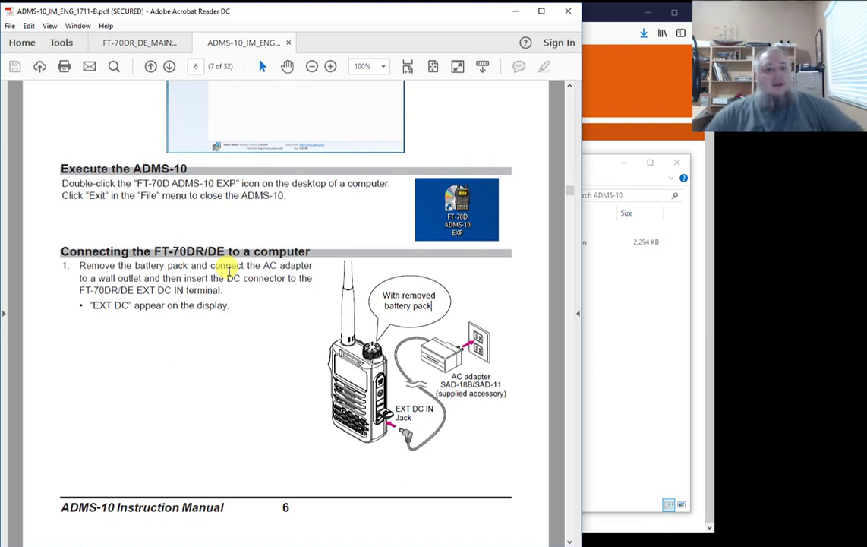
pyautogui.scroll(-5, 273, 332)
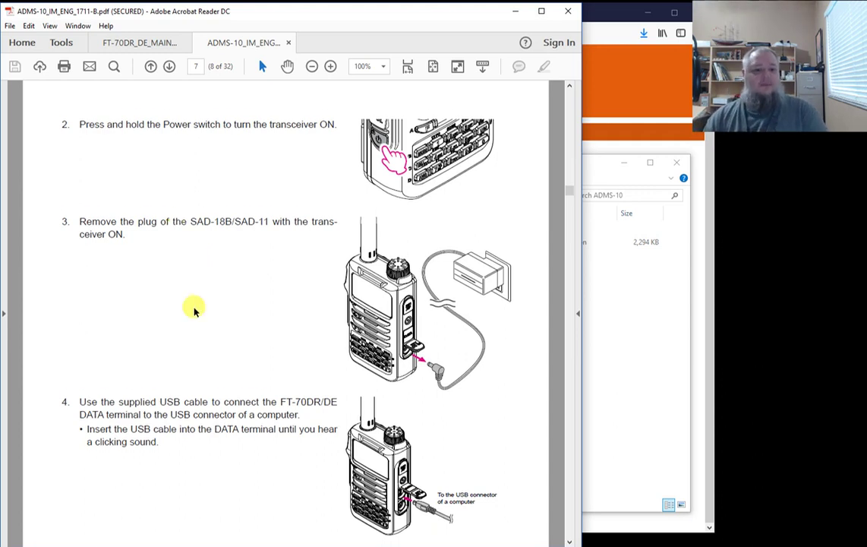
pyautogui.scroll(-2, 194, 308)
pyautogui.scroll(-3, 194, 307)
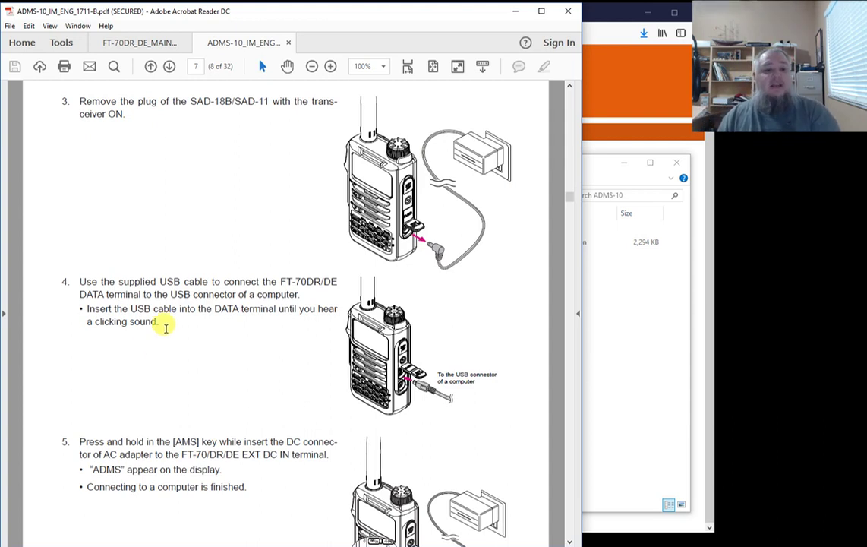
# Step: Highlight 'ADMS' in step 5 and continue to page 8, Installing the Driver Software
pyautogui.moveTo(92, 469); pyautogui.dragTo(121, 469)
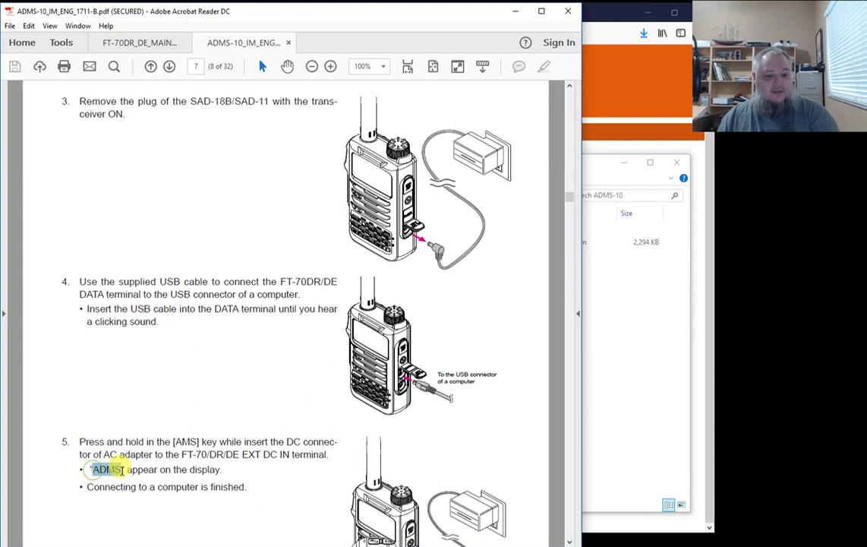
pyautogui.scroll(-2, 194, 413)
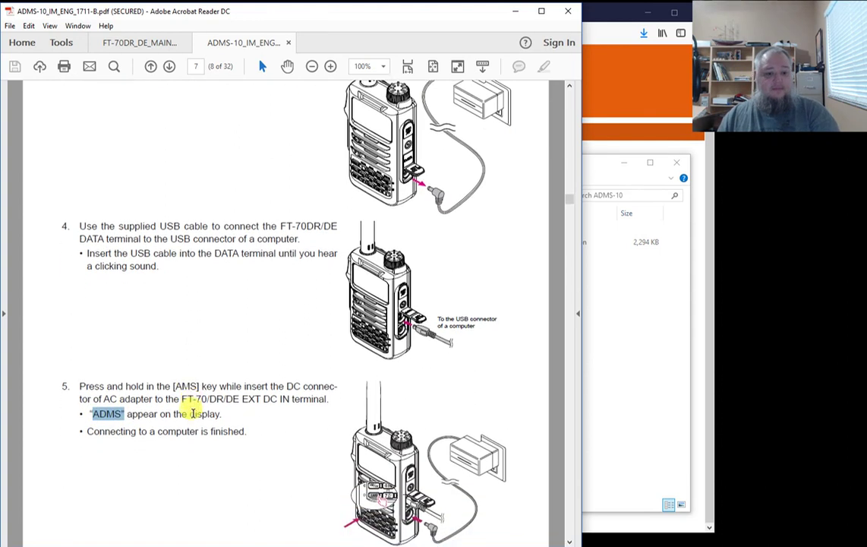
pyautogui.scroll(-10, 193, 413)
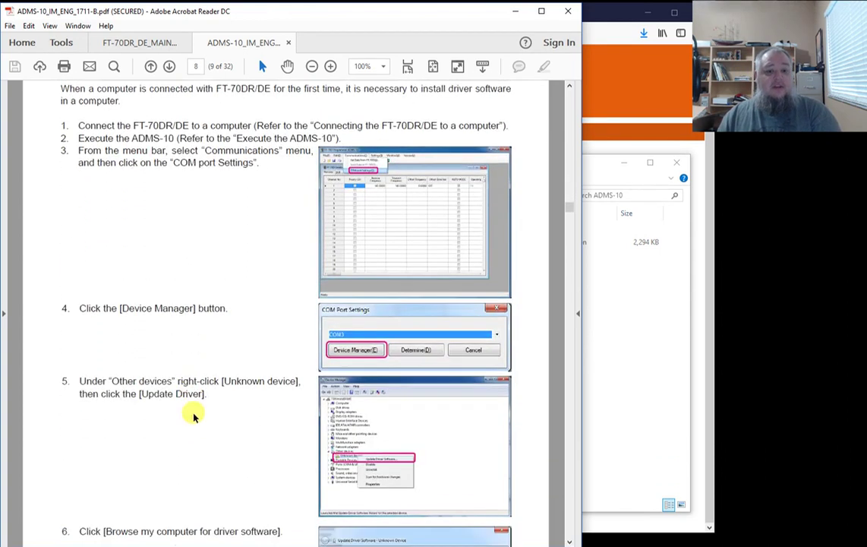
pyautogui.scroll(-1, 192, 410)
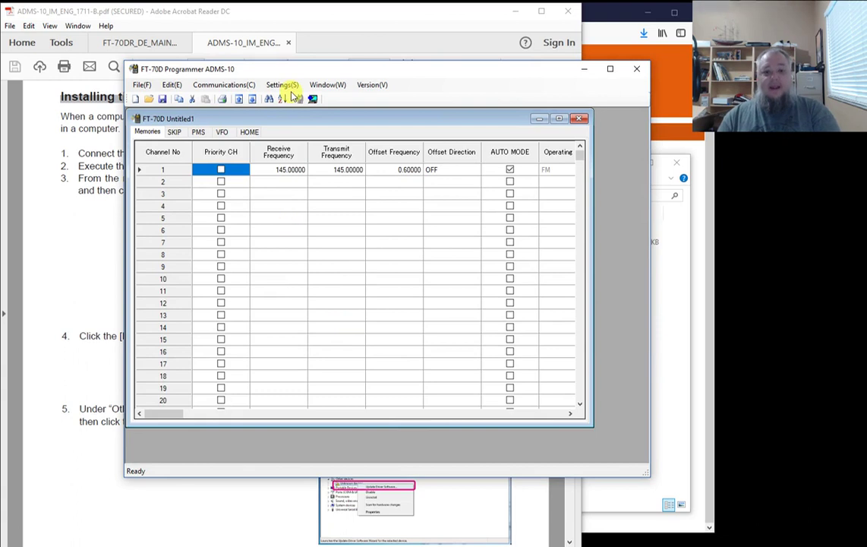
# Step: Try moving channel 1 down, dismiss the error, then choose Communications > Get Data from FT-70D
pyautogui.click(249, 102)
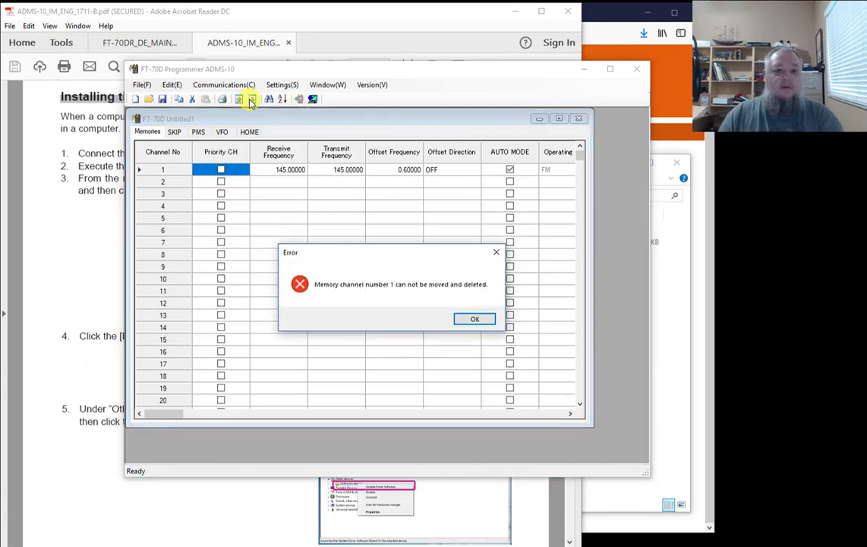
pyautogui.click(472, 319)
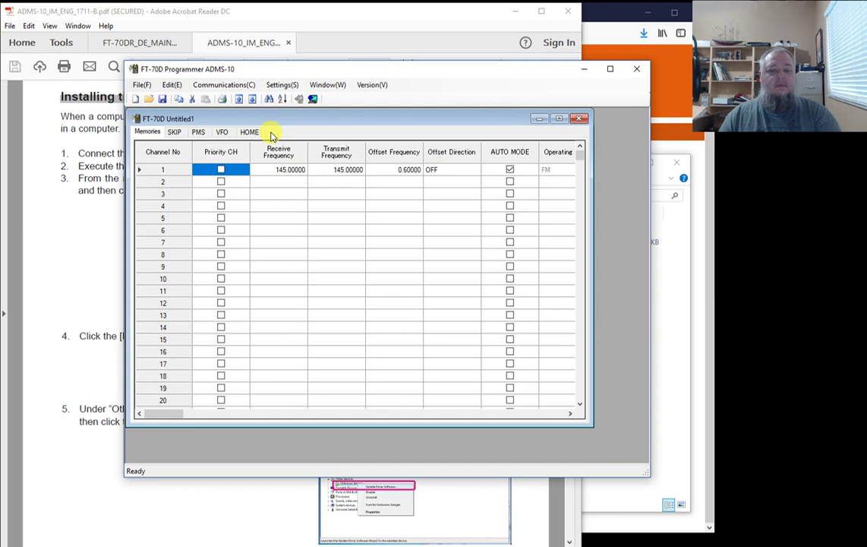
pyautogui.click(224, 85)
pyautogui.click(232, 97)
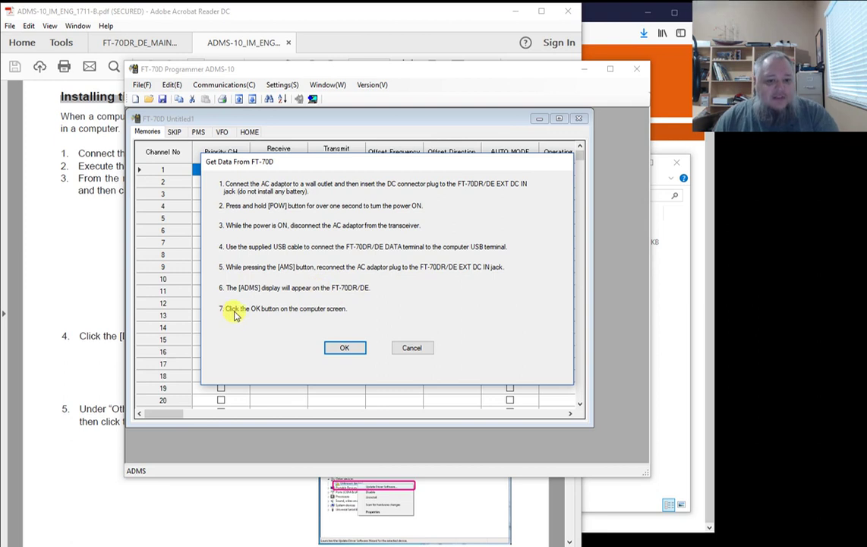
# Step: Attempt two reads from the FT-70D: the first times out, the second is cancelled
pyautogui.click(343, 348)
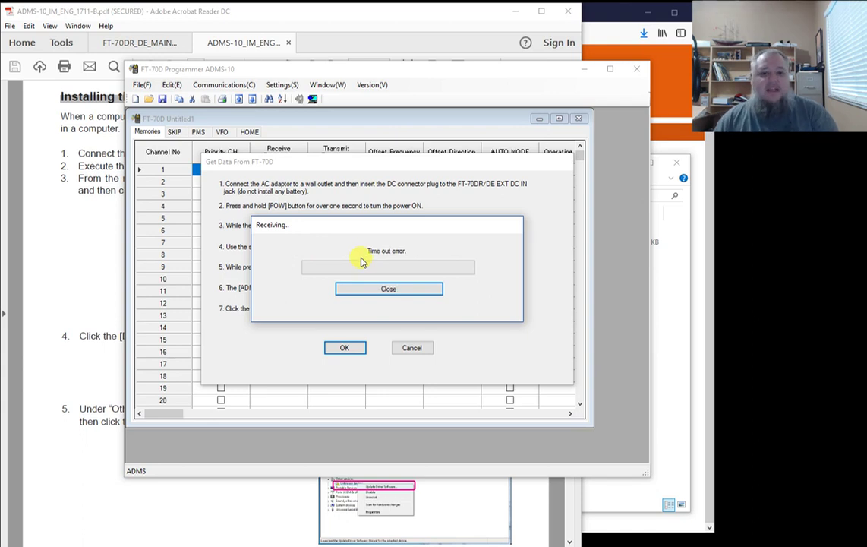
pyautogui.click(393, 290)
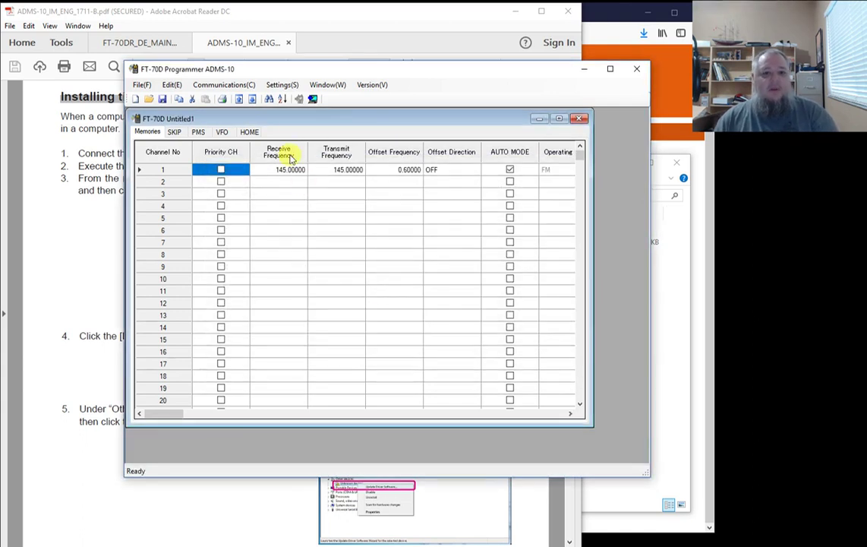
pyautogui.click(237, 85)
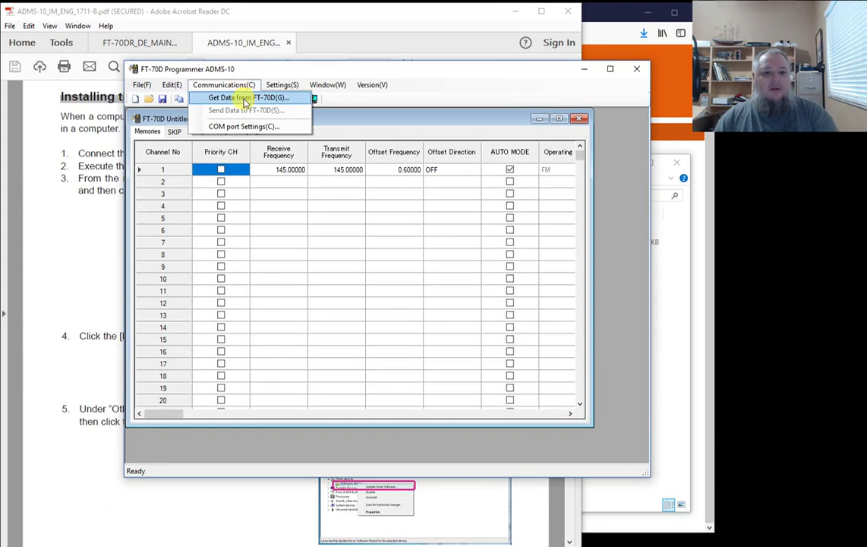
pyautogui.click(245, 101)
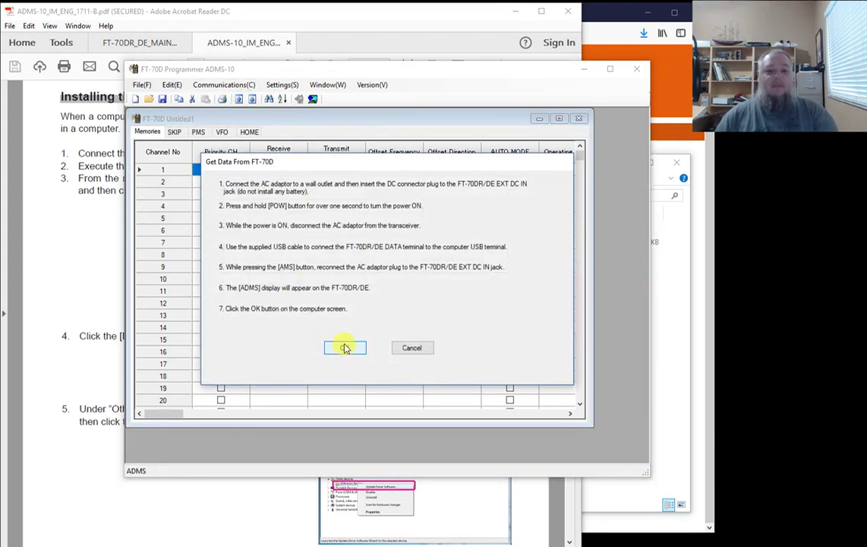
pyautogui.click(345, 347)
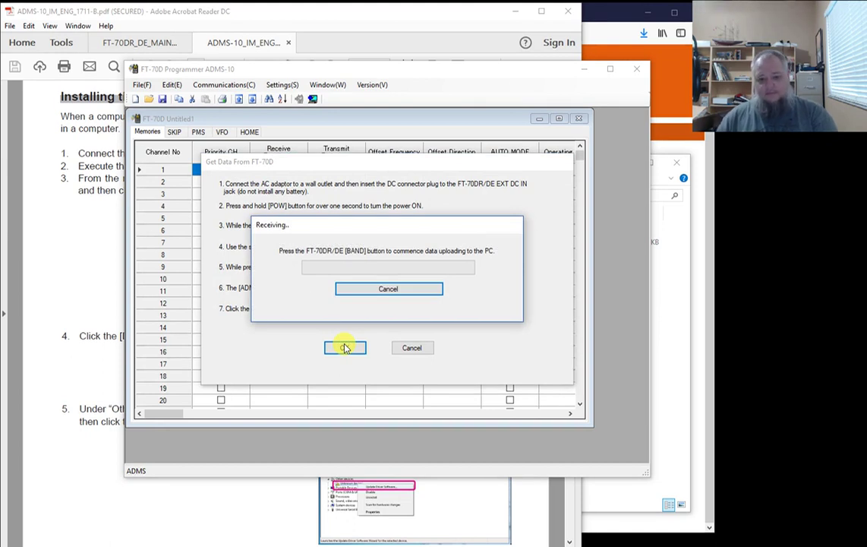
pyautogui.click(386, 290)
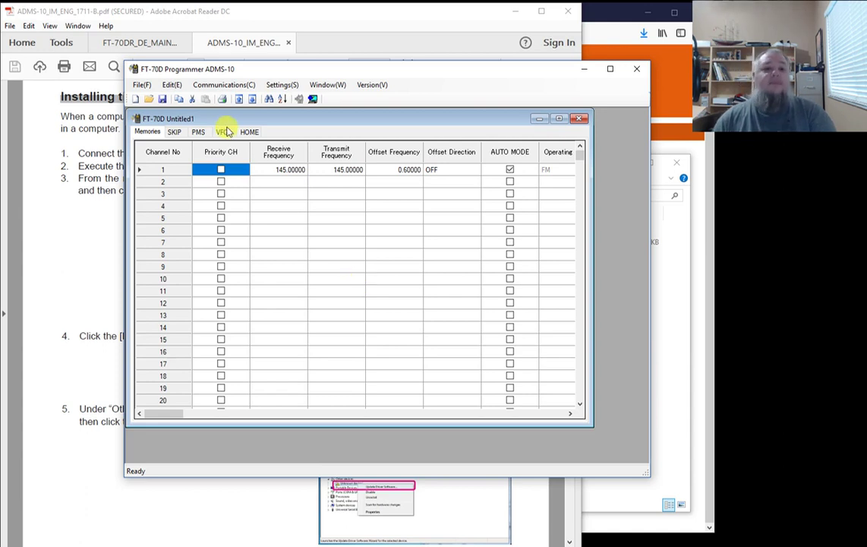
# Step: Read the radio's two repeater channels via Get Data from FT-70D and close when completed
pyautogui.click(224, 85)
pyautogui.click(228, 97)
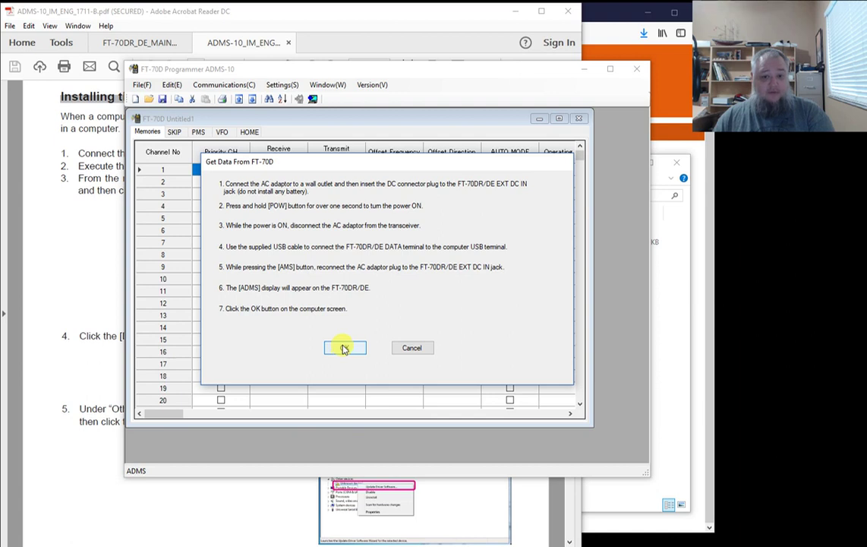
pyautogui.click(341, 348)
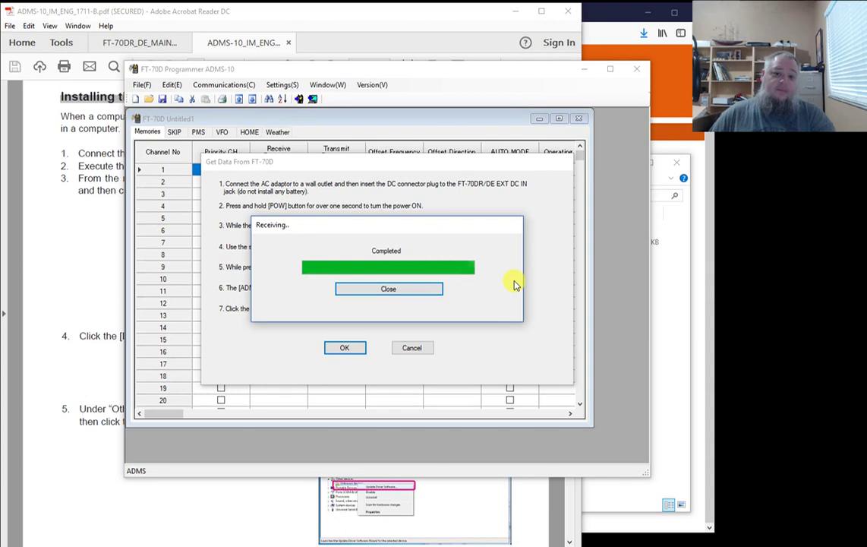
pyautogui.click(397, 288)
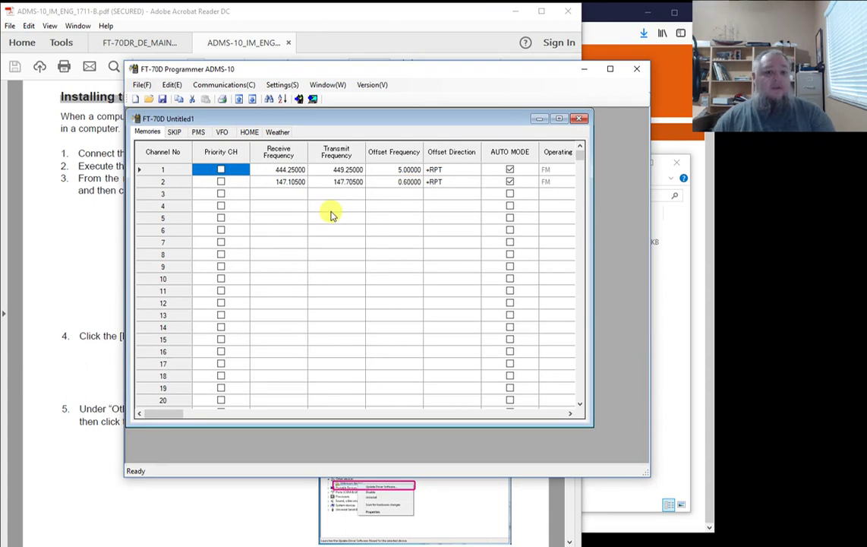
# Step: Send both repeater channels via Send Data to FT-70D and close once the transfer completes
pyautogui.click(229, 85)
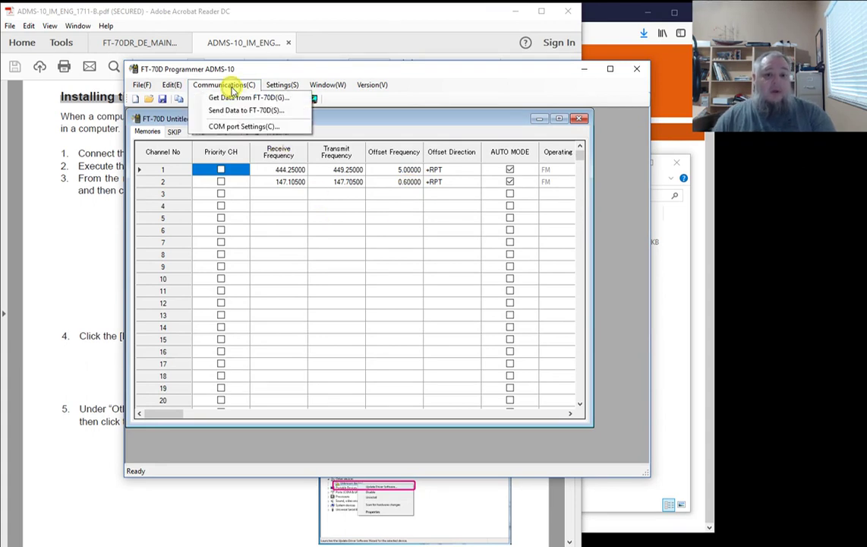
pyautogui.click(237, 110)
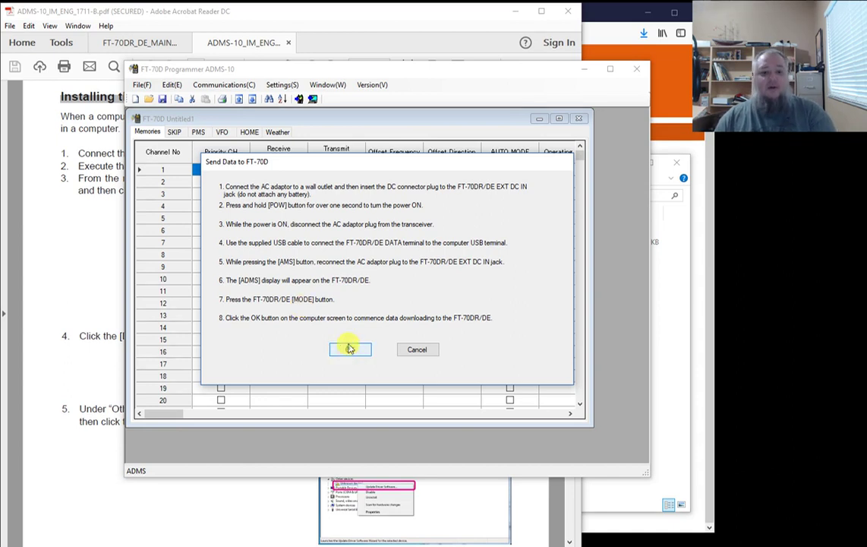
pyautogui.click(348, 347)
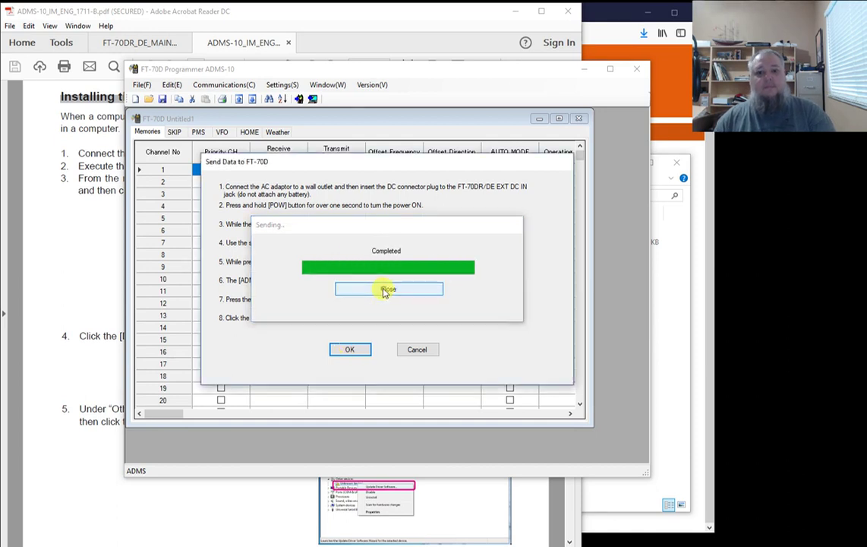
pyautogui.click(384, 289)
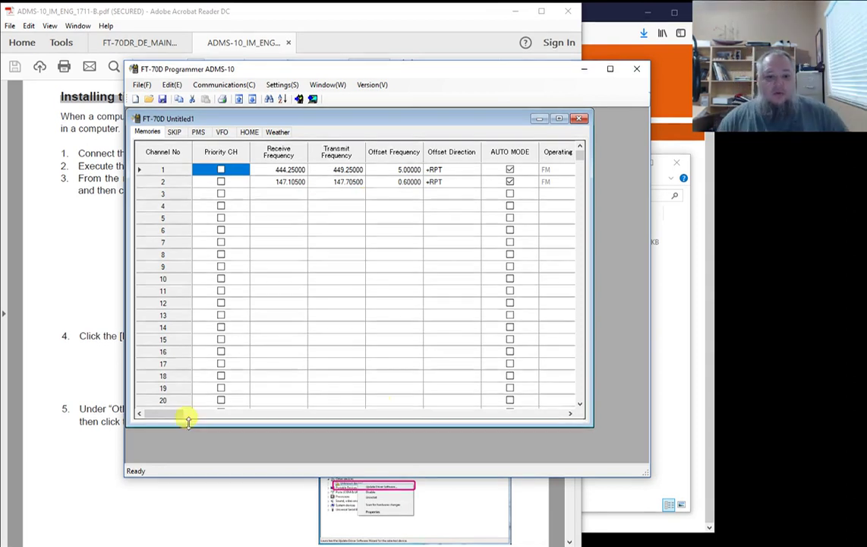
pyautogui.moveTo(169, 418); pyautogui.dragTo(213, 423)
pyautogui.click(434, 170)
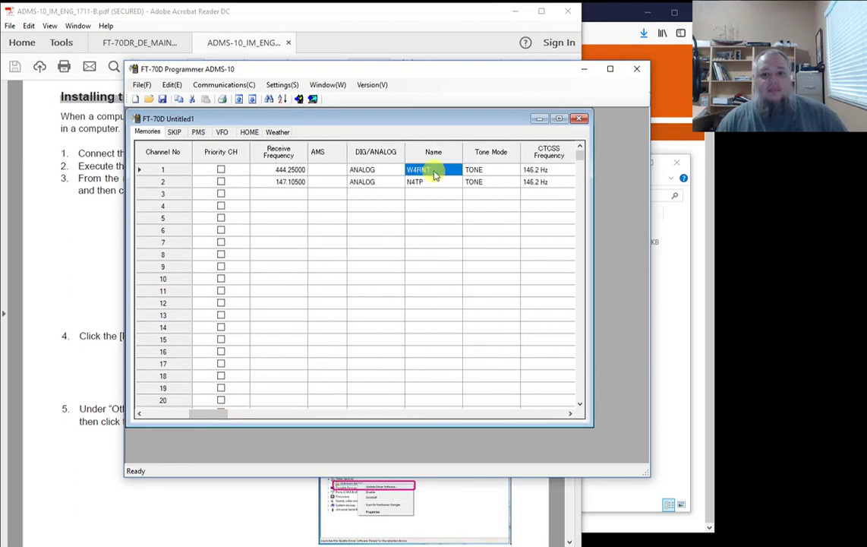
pyautogui.click(429, 184)
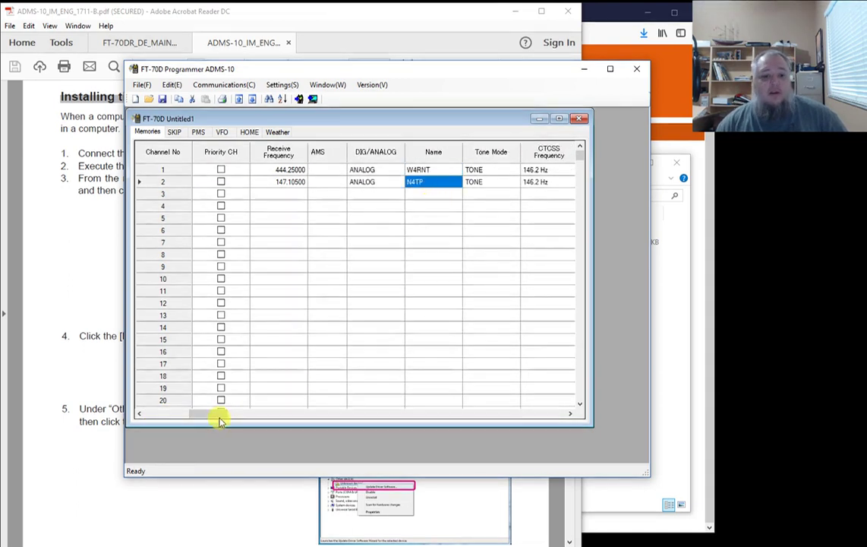
pyautogui.moveTo(219, 414); pyautogui.dragTo(178, 420)
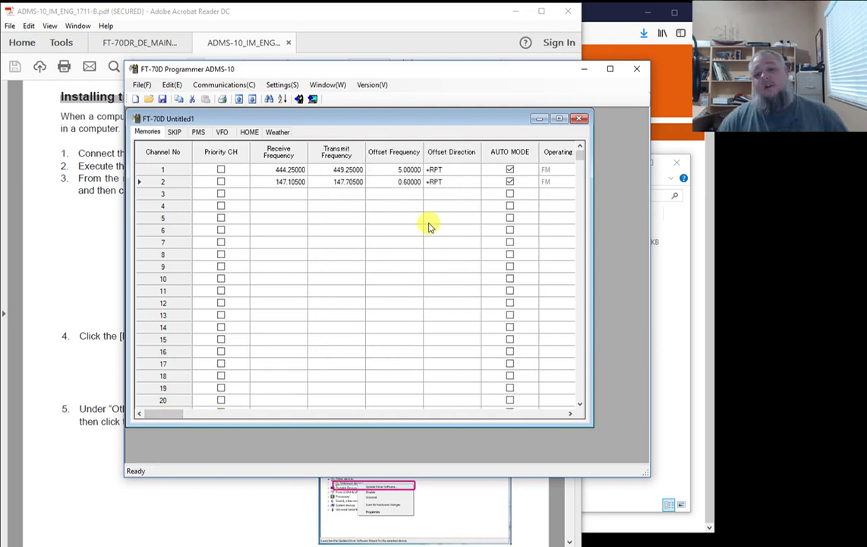